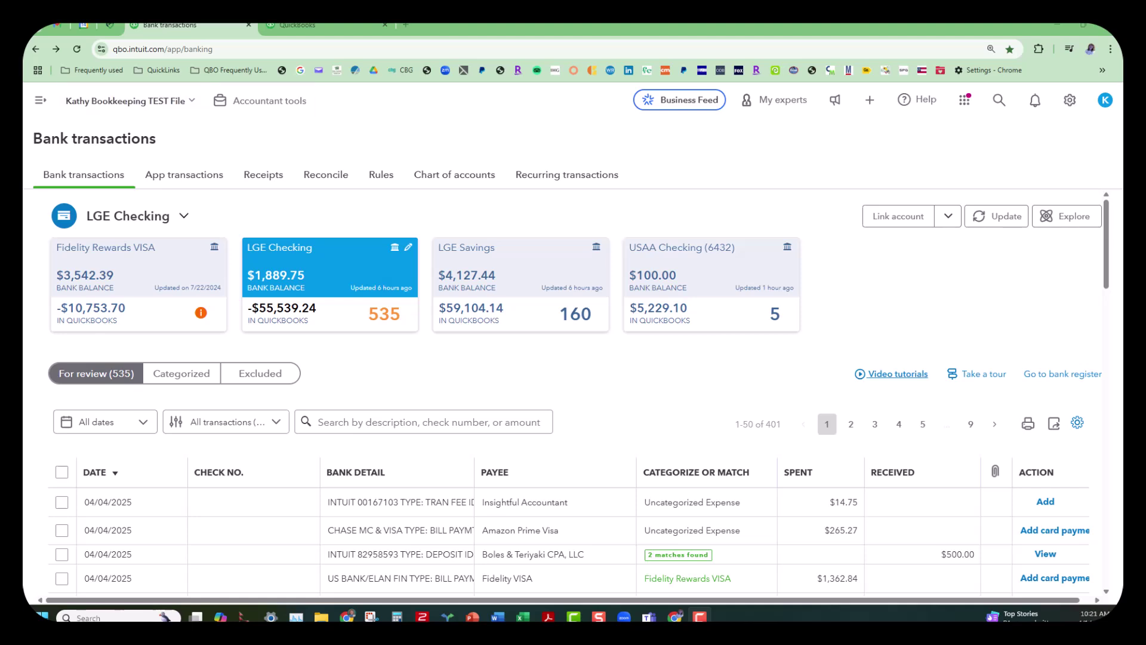
Bring up sales receipt SR 2025-022 ($500.00, 04/04/2025) from Recent Searches
left_click(999, 101)
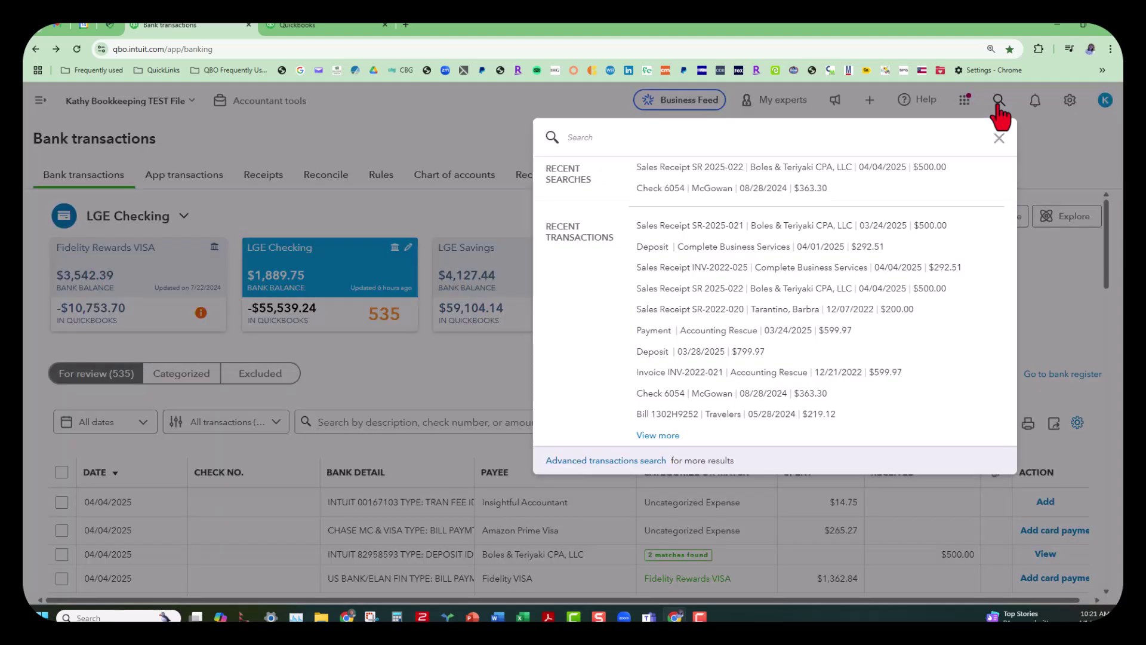
left_click(800, 289)
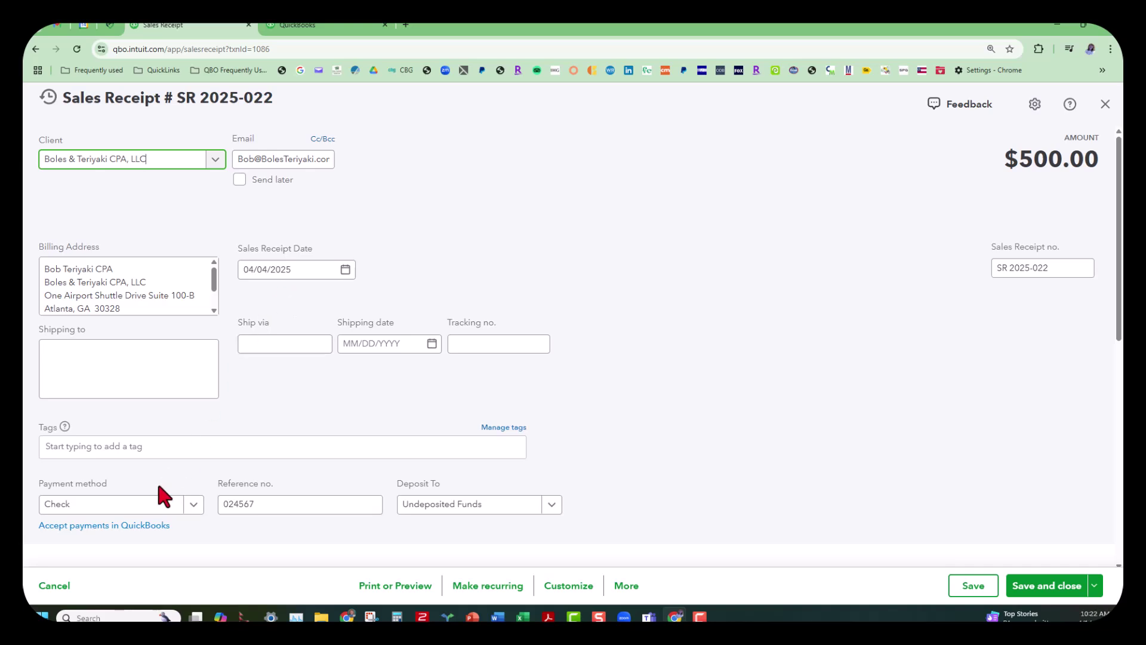
Review SR 2025-022's reference no. 024567 and its Training:Bookkeeping Services line at 500.00
left_click(280, 513)
scroll(707, 425, "down", 1)
scroll(711, 431, "down", 2)
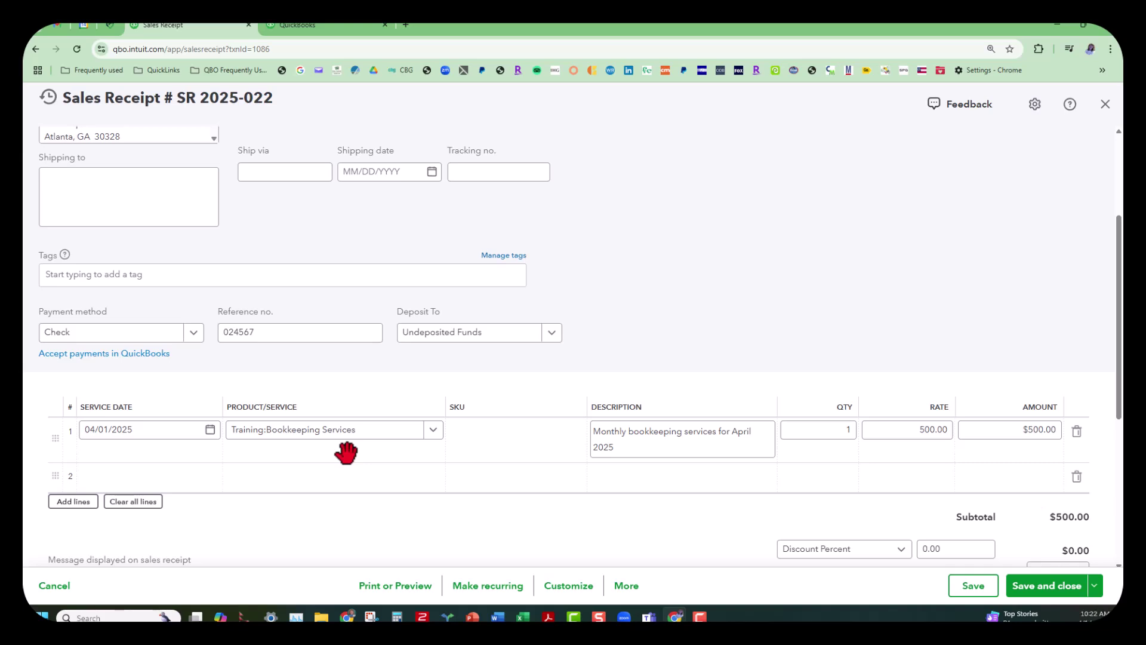
scroll(346, 452, "down", 1)
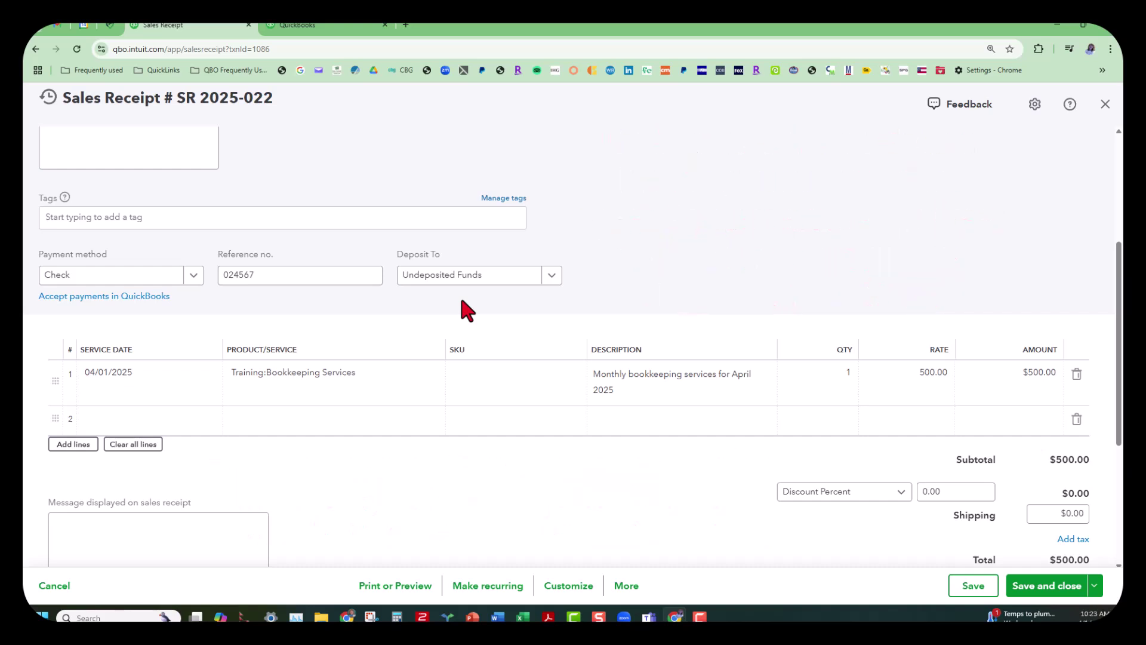
Close the sales receipt and show the + New transaction menu from the sidebar
left_click(1105, 104)
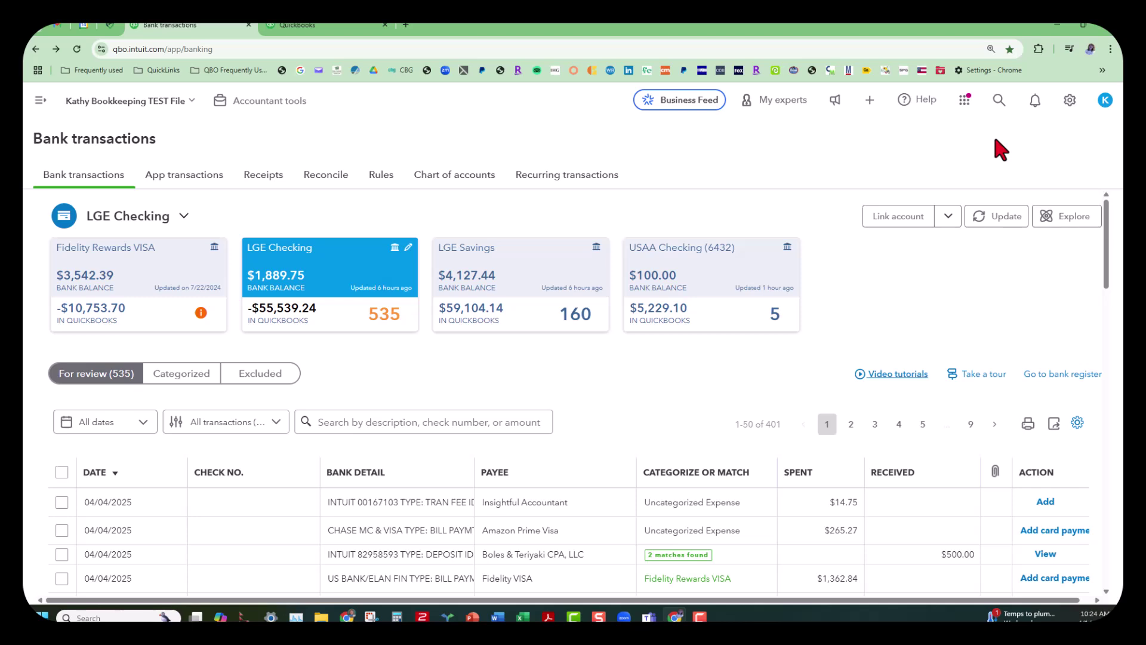
left_click(41, 102)
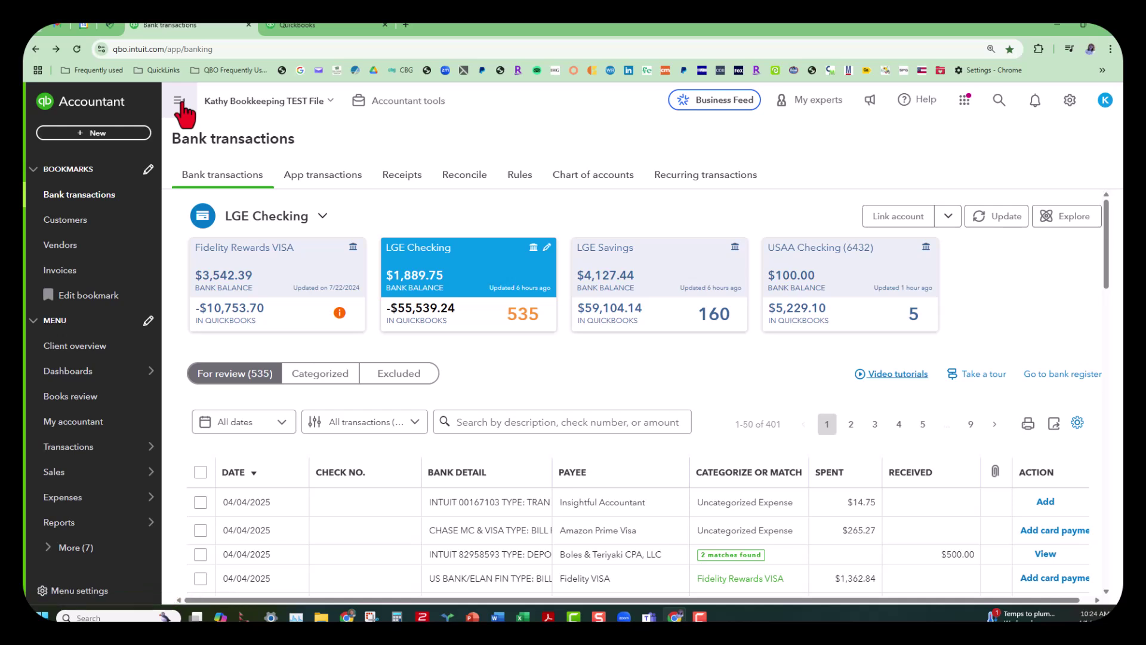
left_click(98, 133)
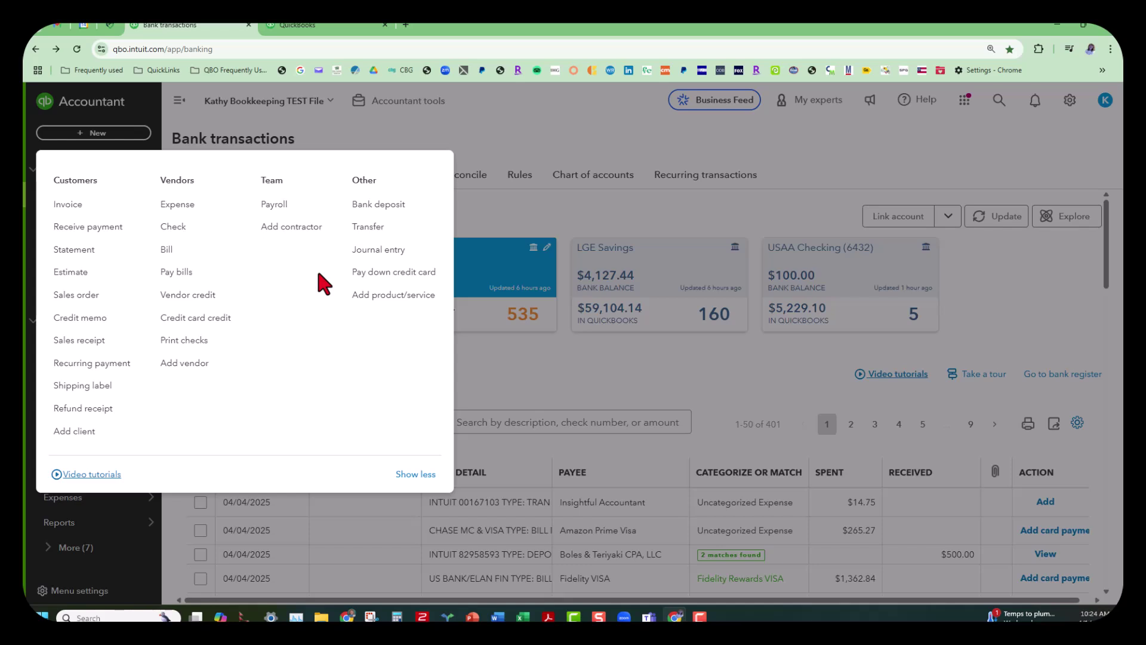
Start a bank deposit to LGE Checking and check references on the two $500.00 receipts
left_click(403, 204)
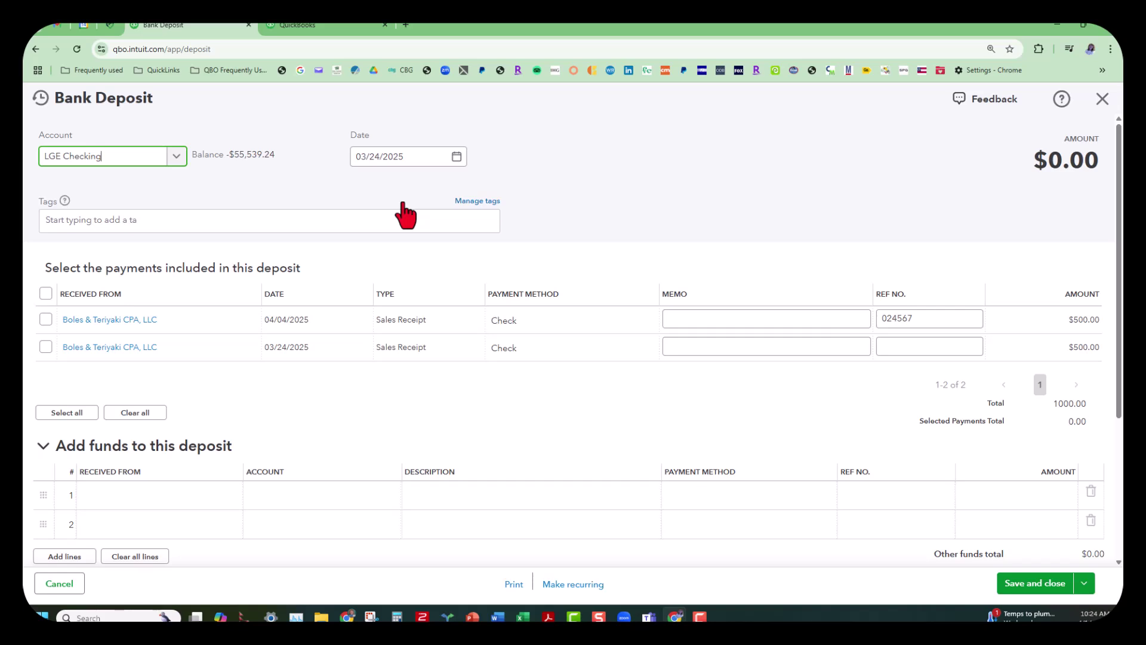
left_click(176, 157)
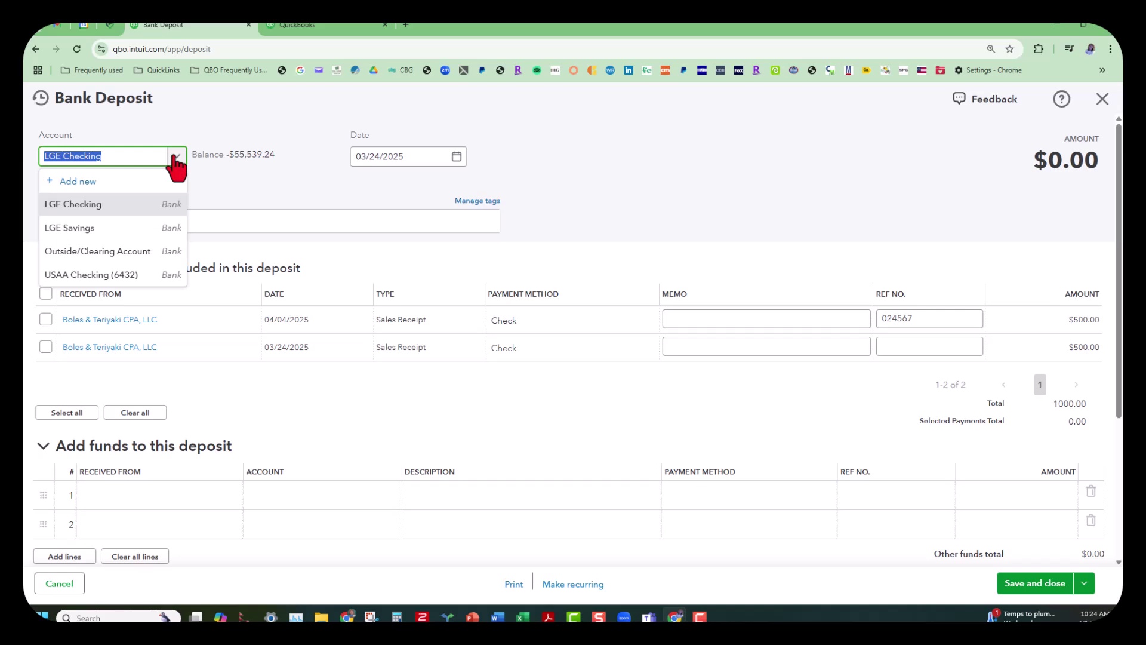
left_click(209, 150)
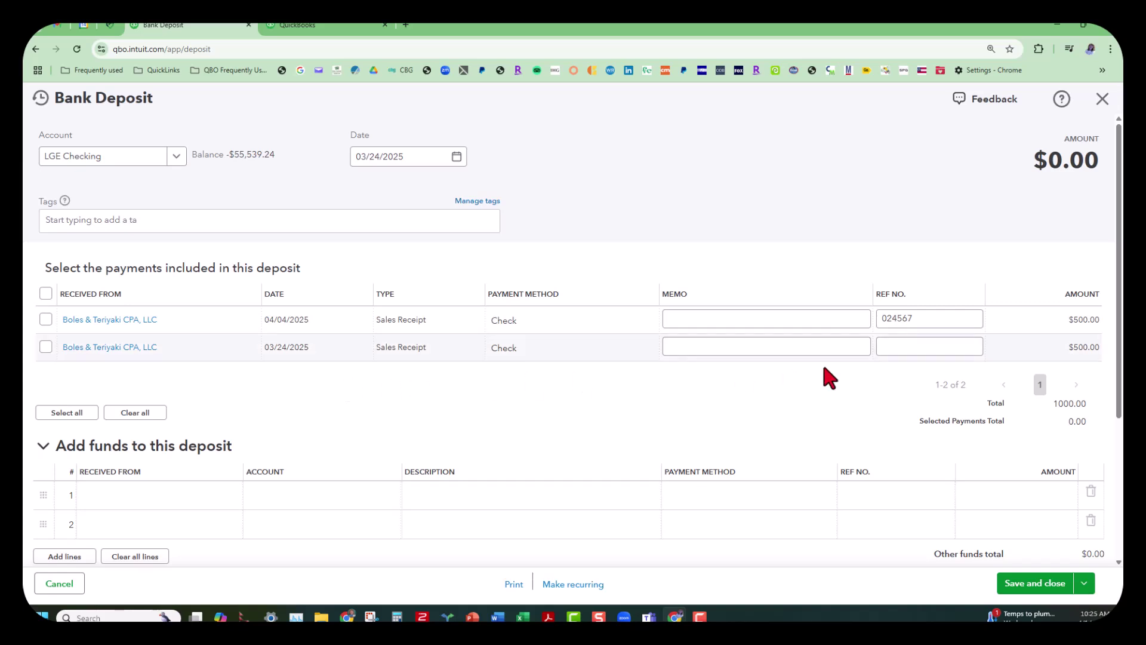
left_click(949, 358)
Discard the bank deposit and show the two suggested matches for the $500.00 Boles & Teriyaki deposit
left_click(1103, 99)
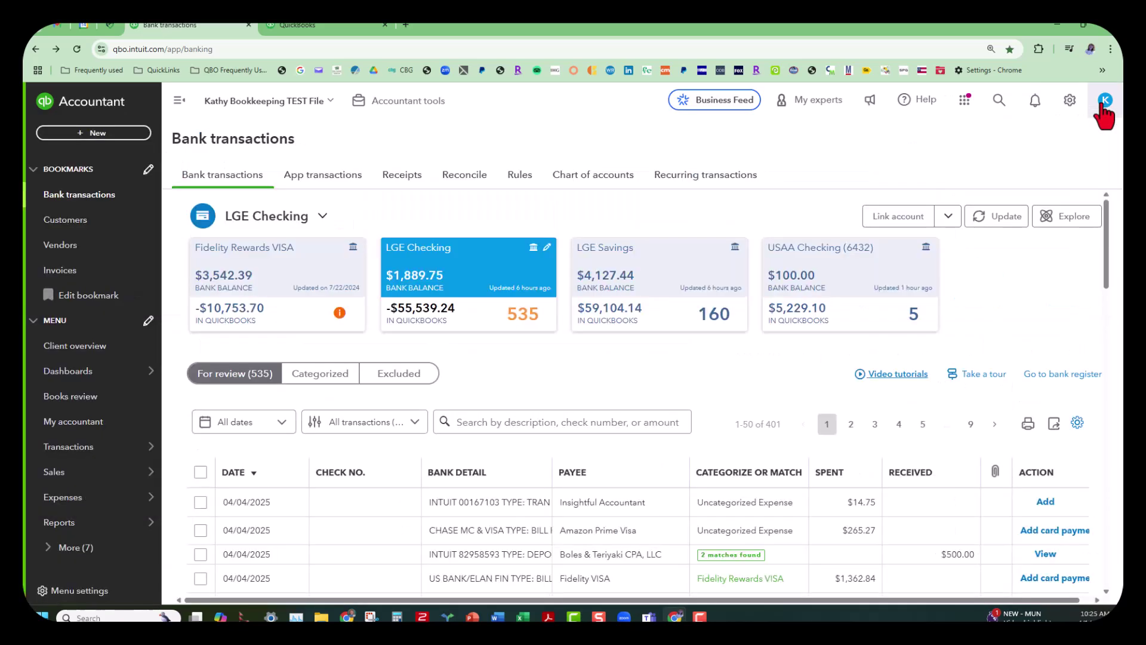
left_click(178, 101)
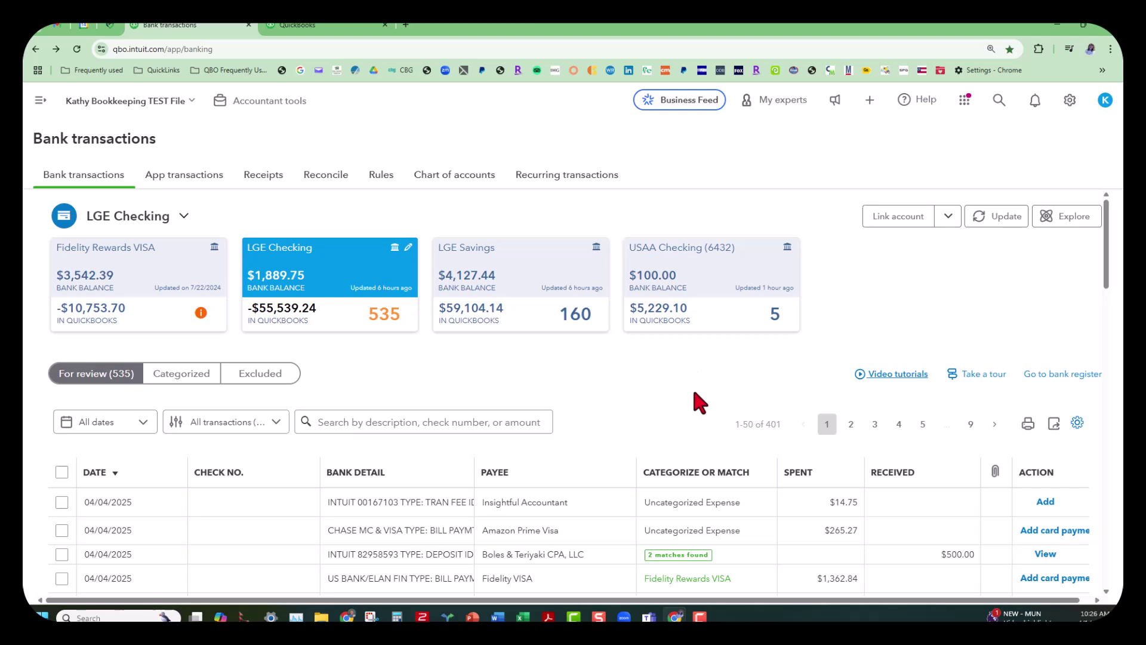
left_click(738, 558)
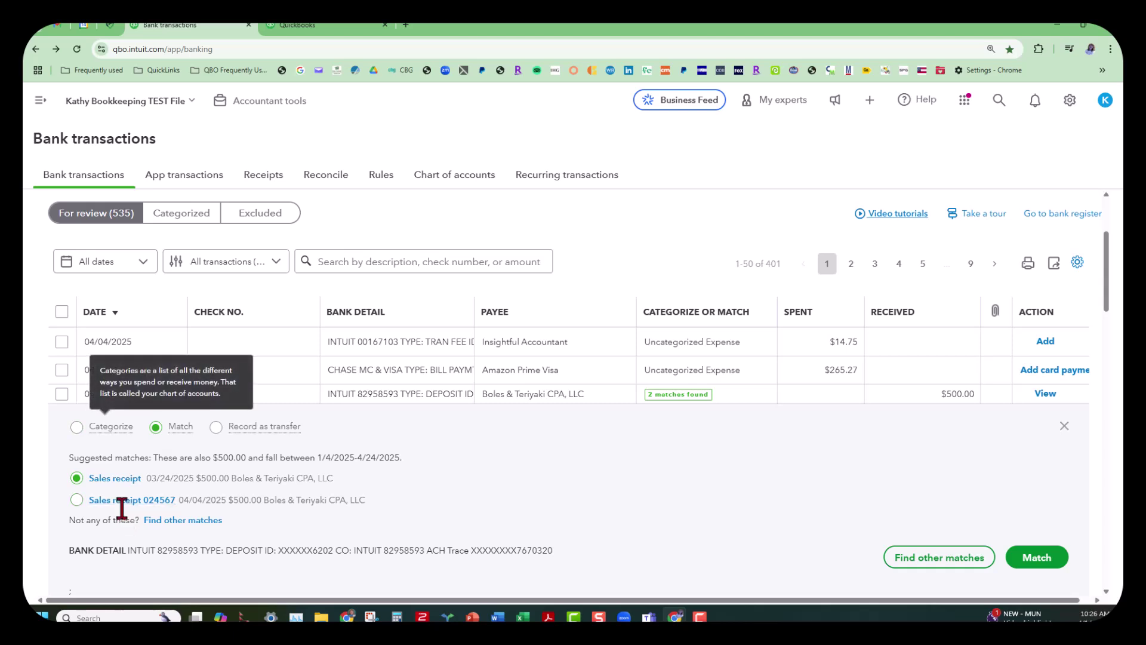
Match the $500.00 deposit to sales receipt 024567, leaving 534 transactions for review
left_click(155, 425)
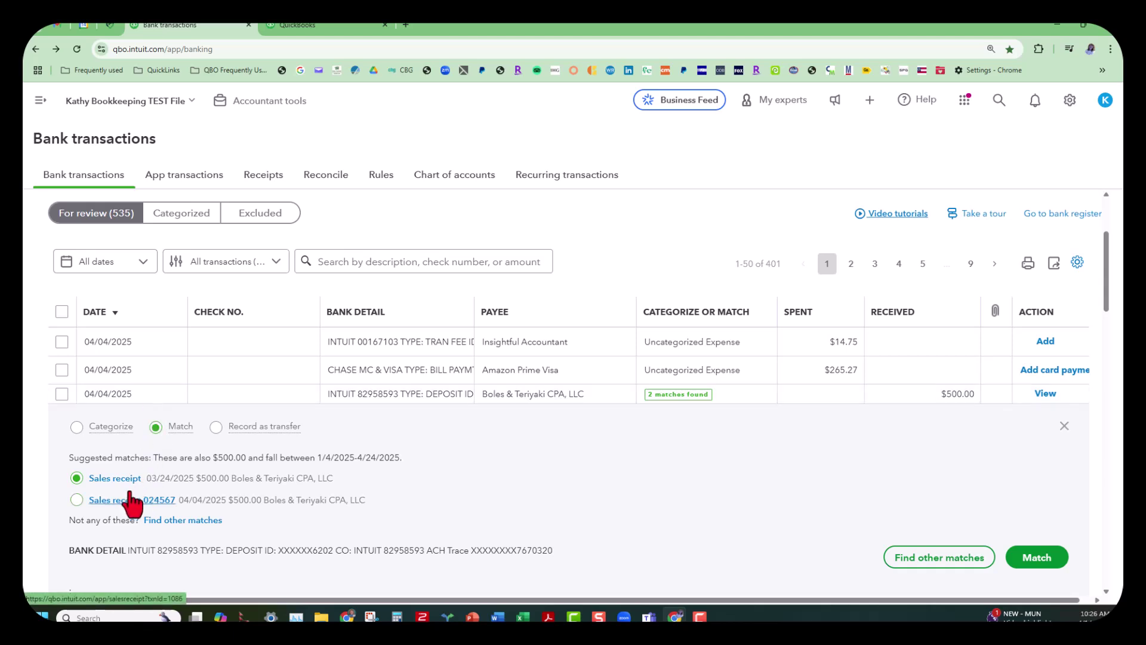
left_click(77, 500)
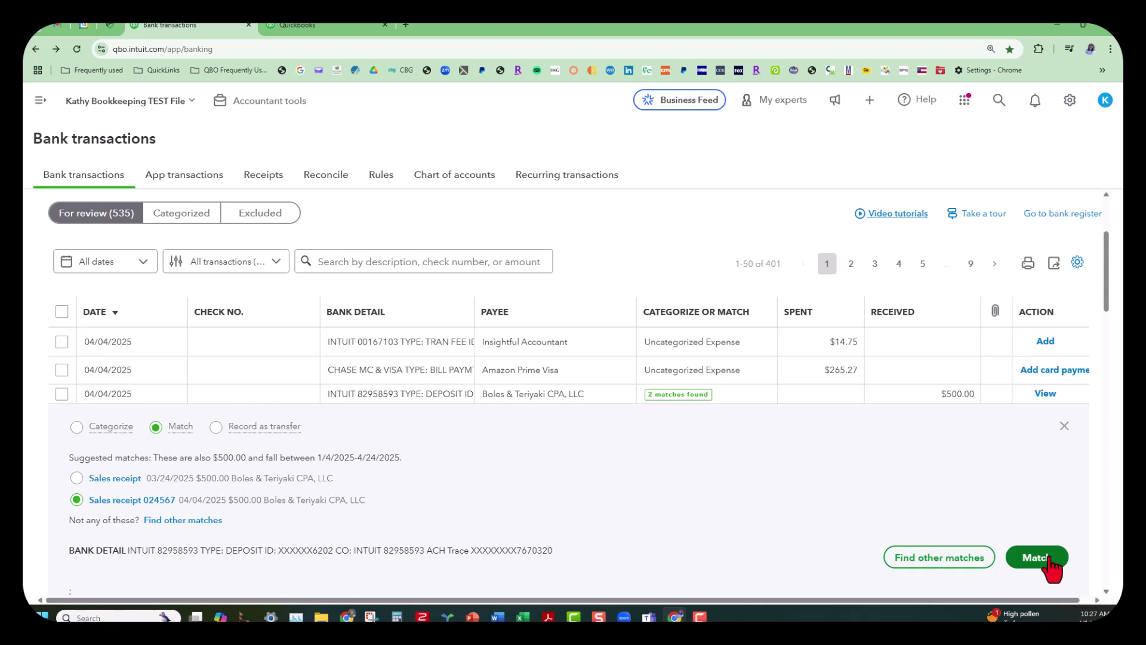
left_click(1037, 558)
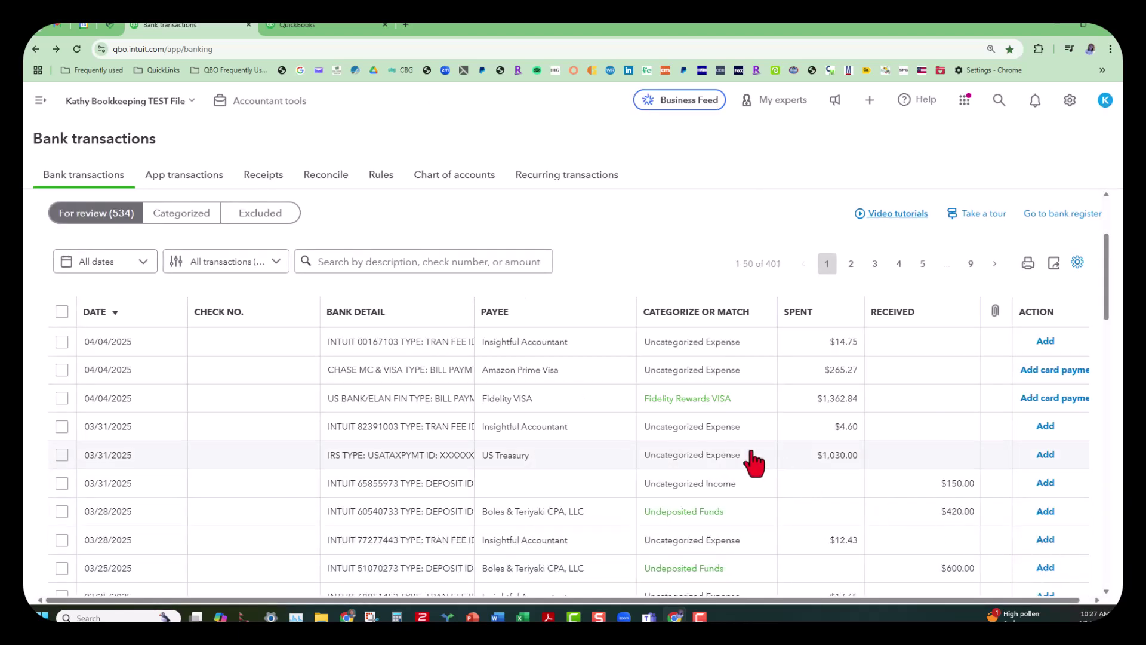
Start a new bank deposit, which lists only the 03/24/2025 $500.00 receipt as pending
scroll(762, 490, "down", 2)
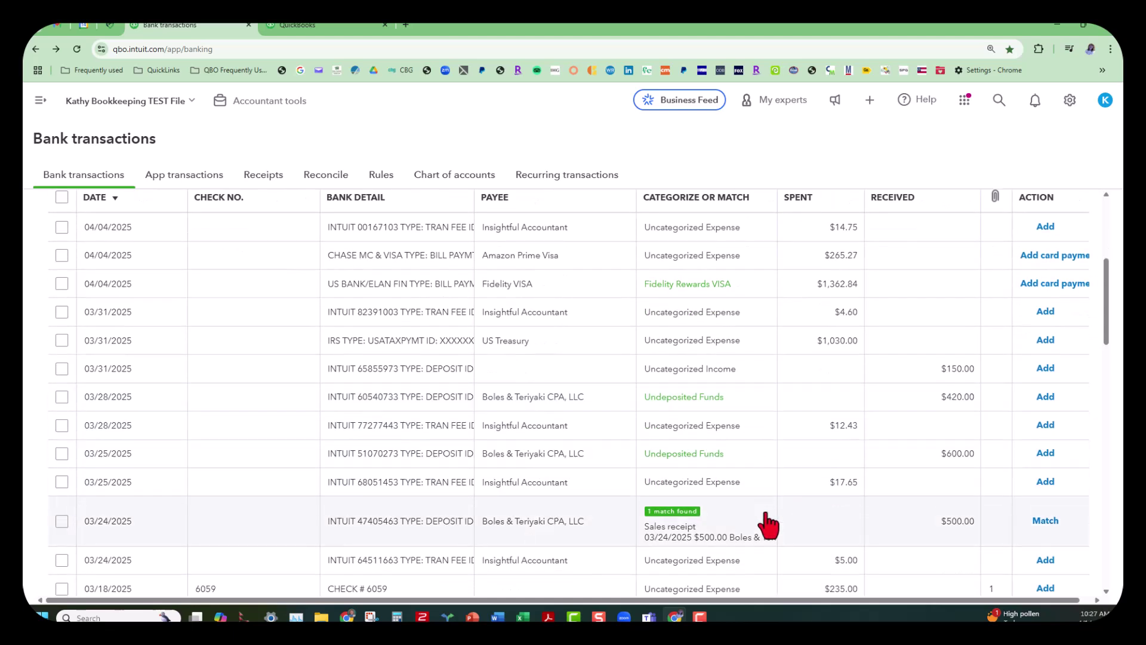
left_click(40, 103)
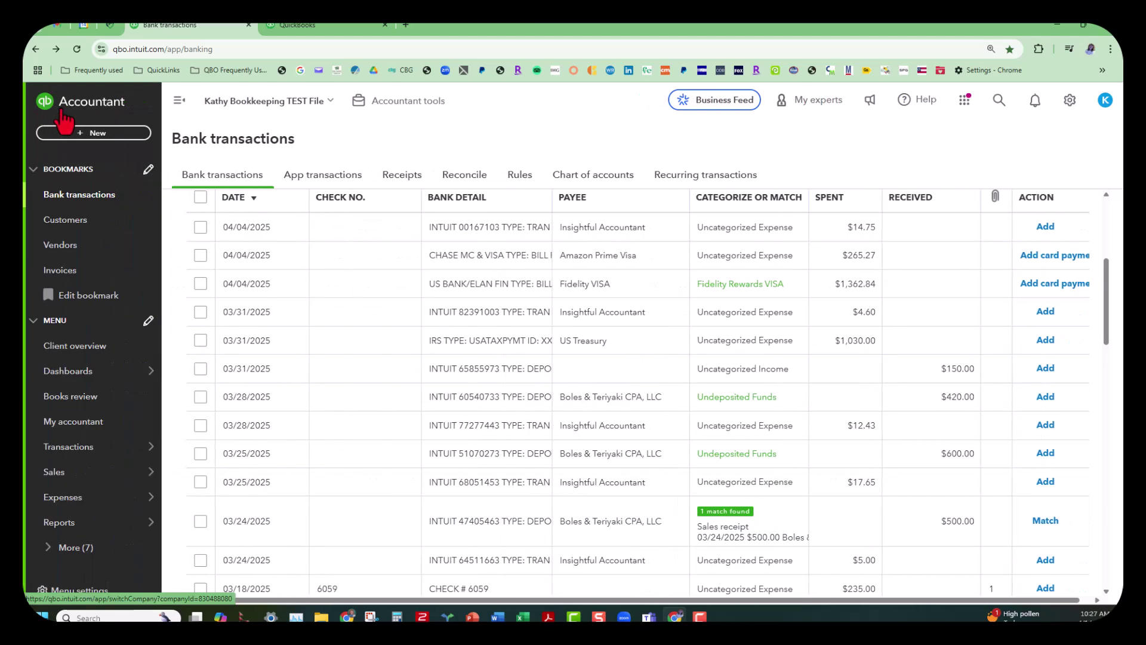
left_click(140, 135)
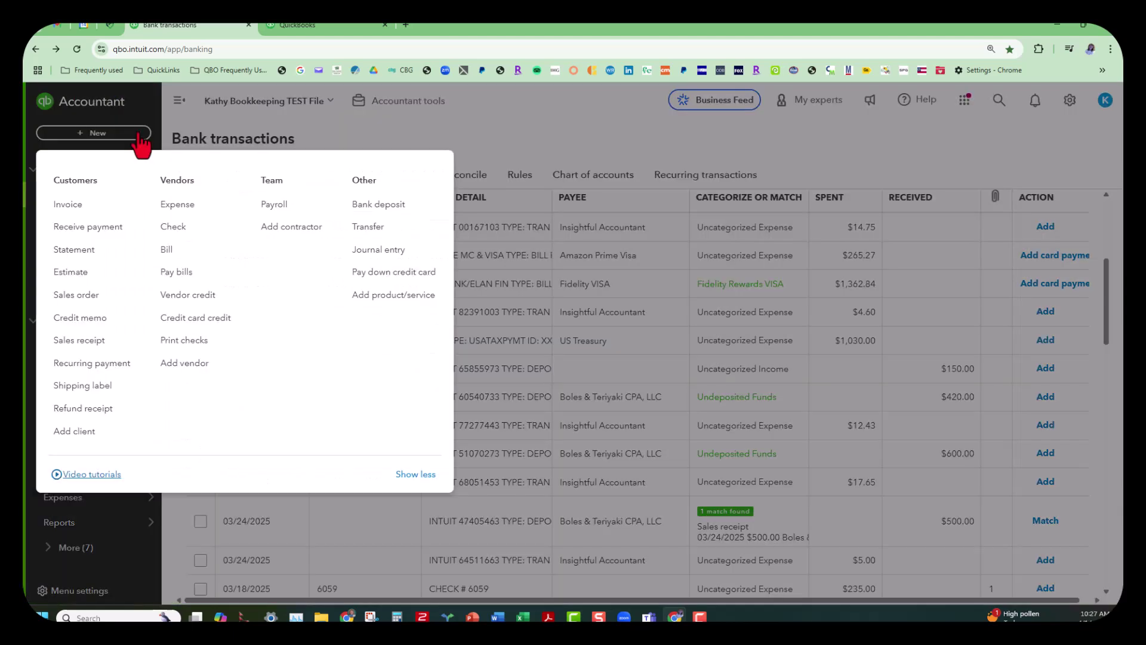
left_click(394, 208)
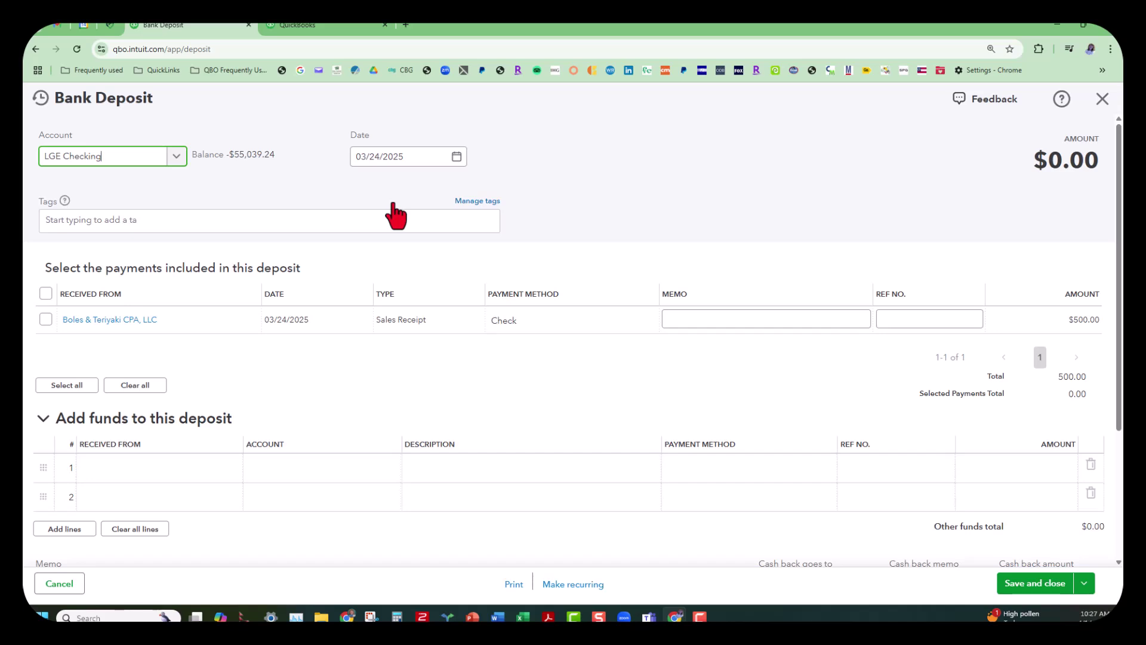
Close the deposit form and expand the suggested match for the 03/24/2025 $500.00 deposit
left_click(1103, 99)
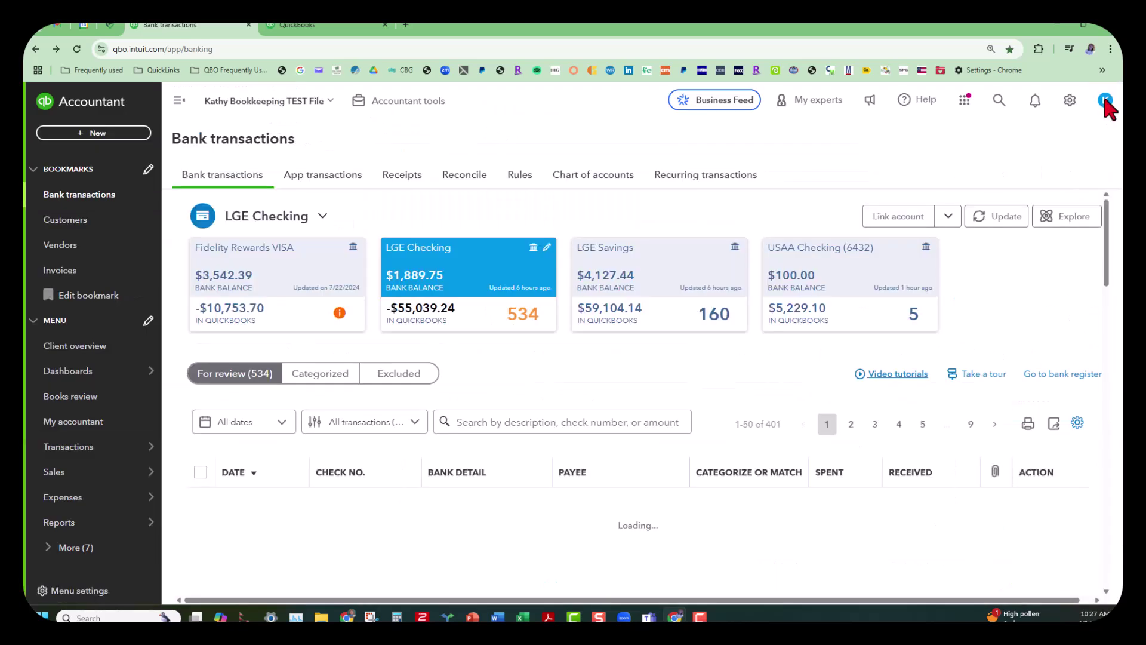
left_click(178, 105)
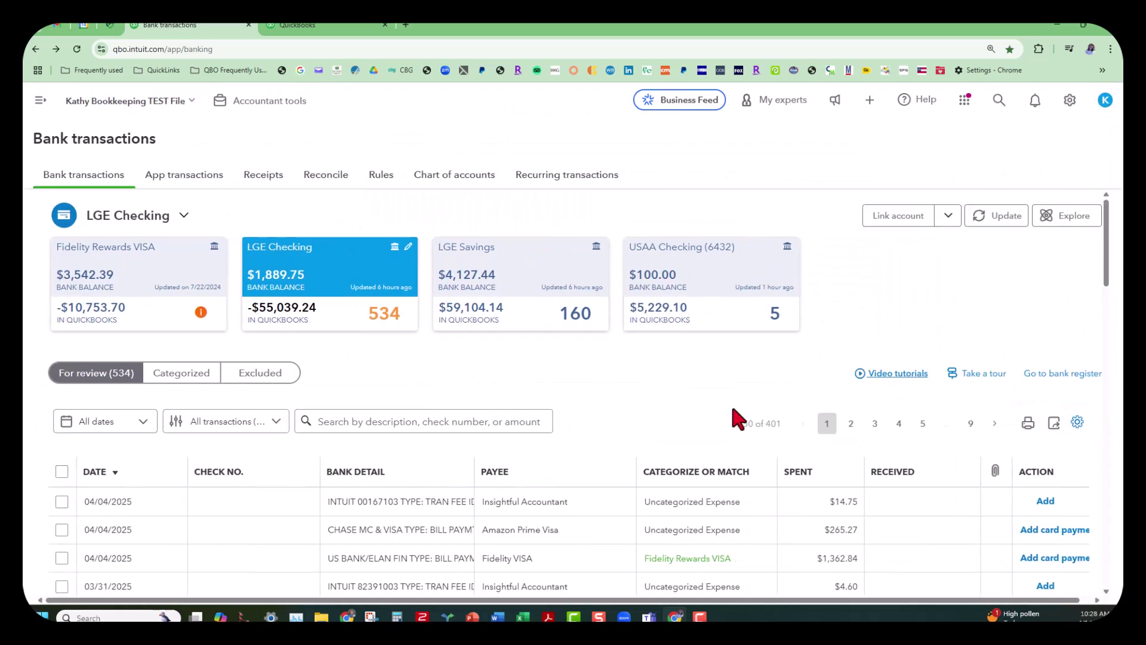
scroll(733, 412, "down", 1)
scroll(735, 418, "down", 4)
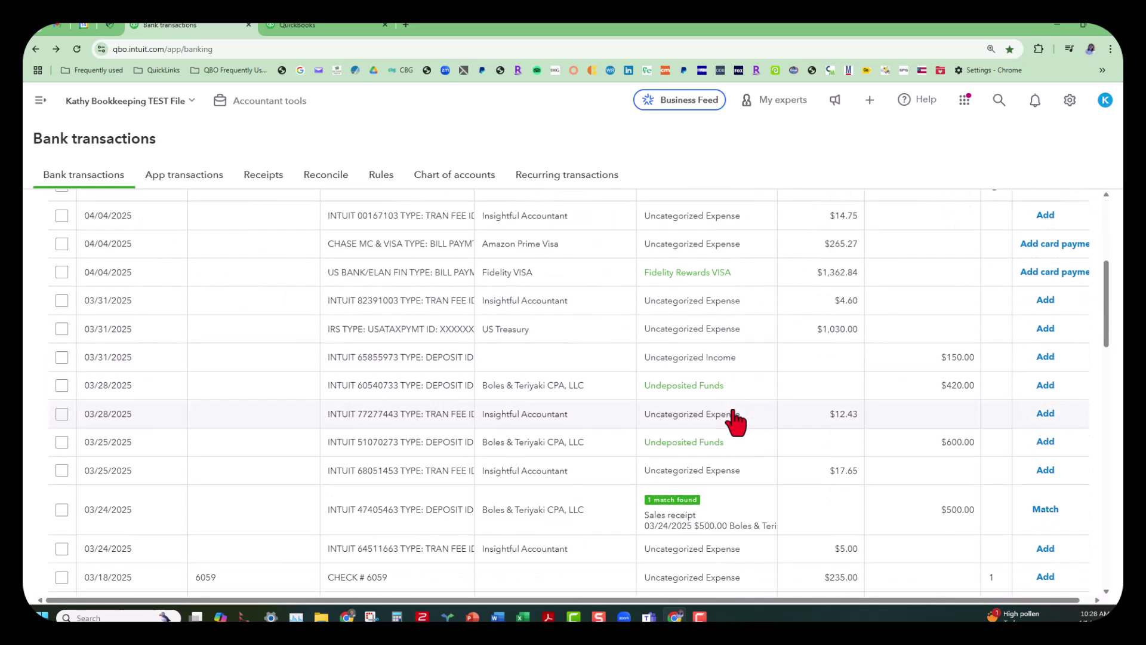
left_click(740, 517)
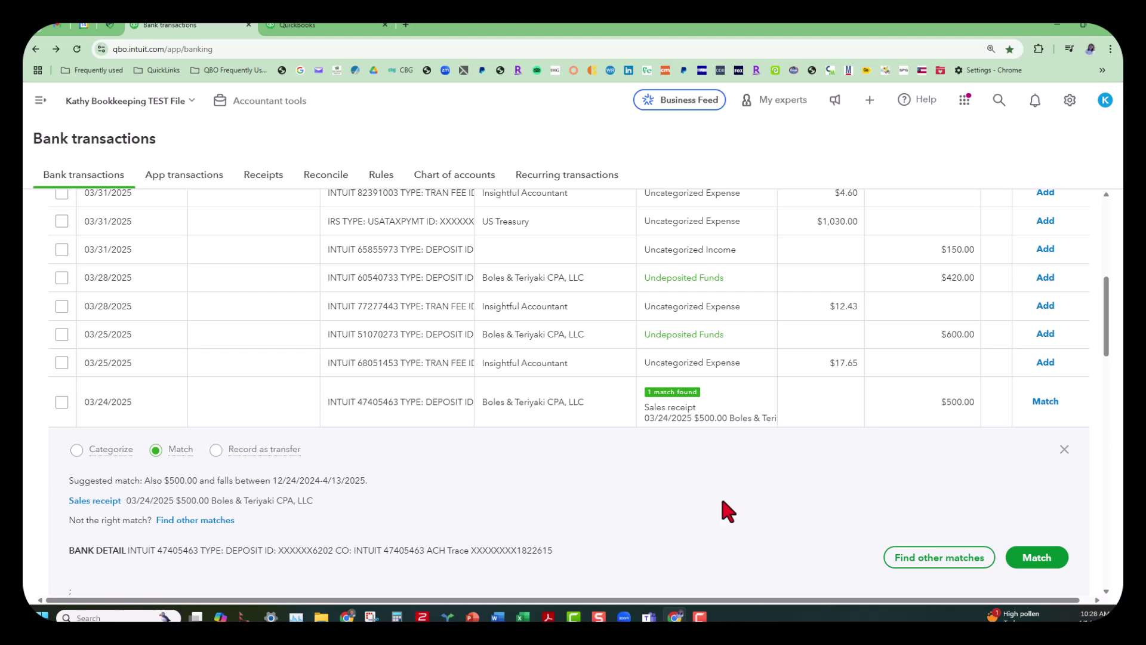
scroll(711, 494, "down", 1)
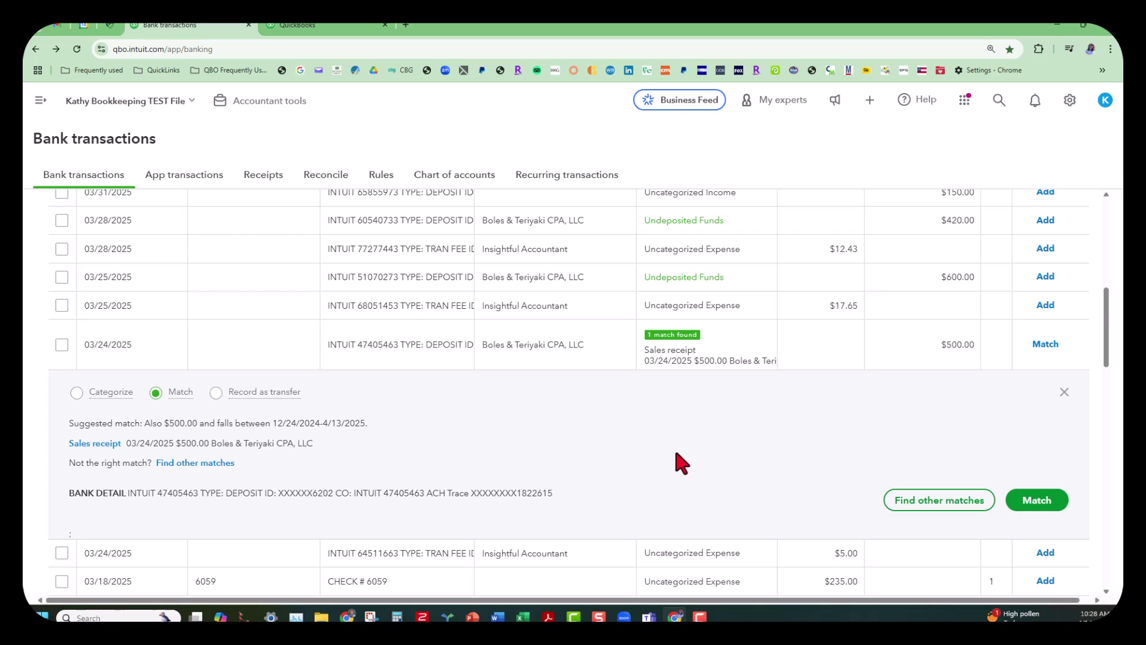
Enter reference no. 345678 on the suggested sales receipt SR-2025-021 and save and close it
left_click(84, 448)
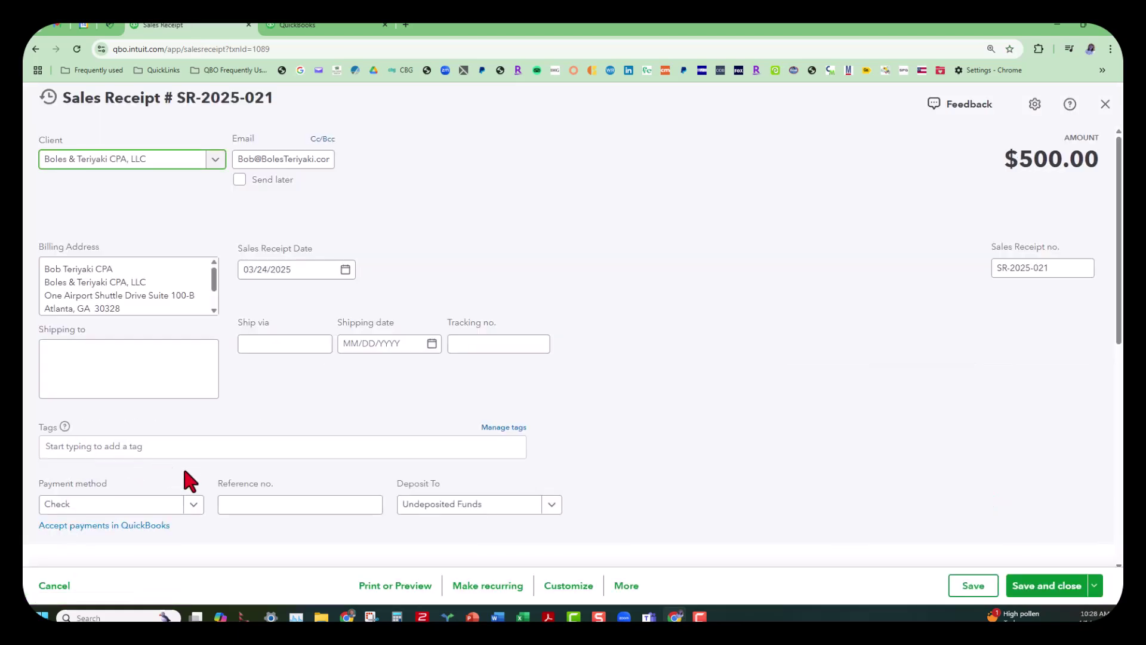
left_click(338, 509)
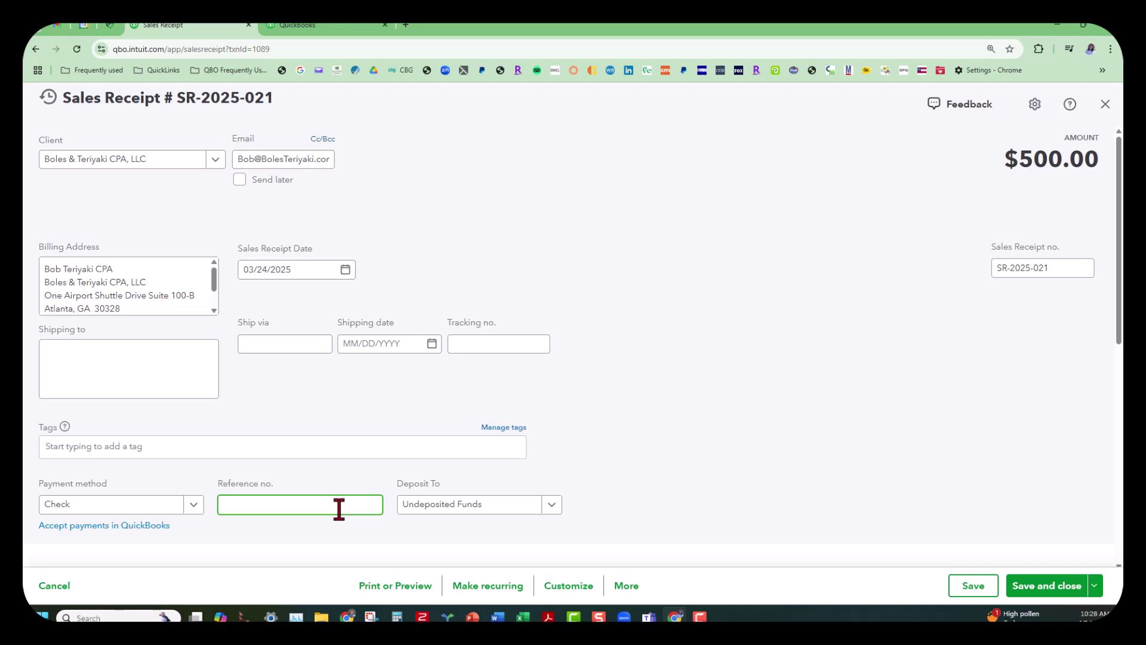
type("345678")
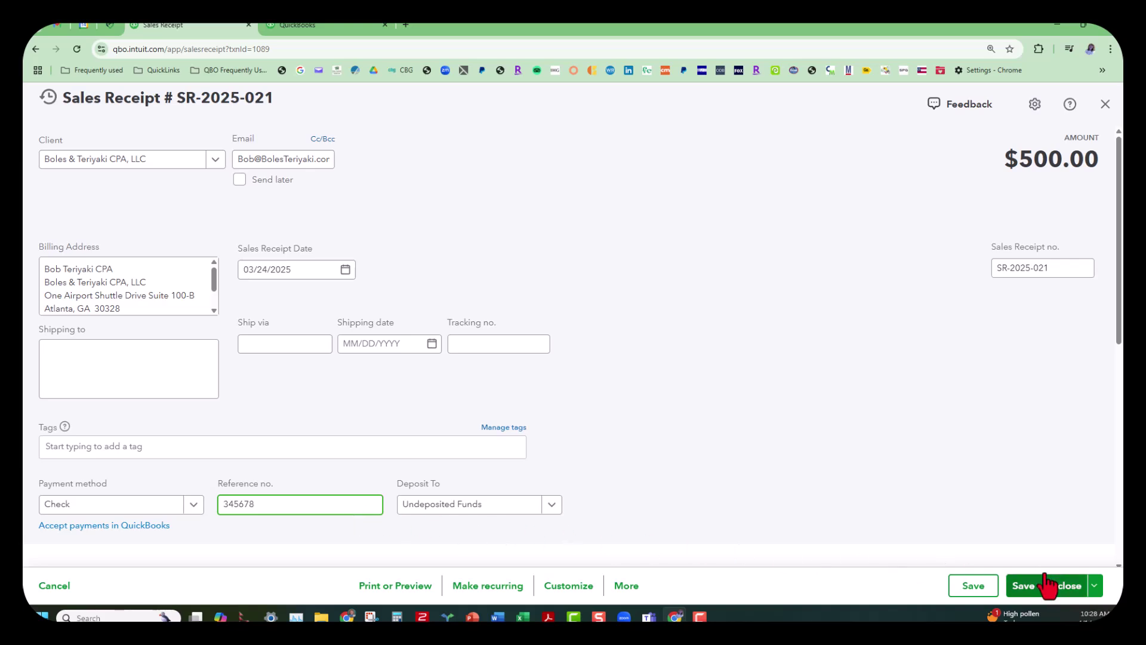
scroll(821, 453, "down", 3)
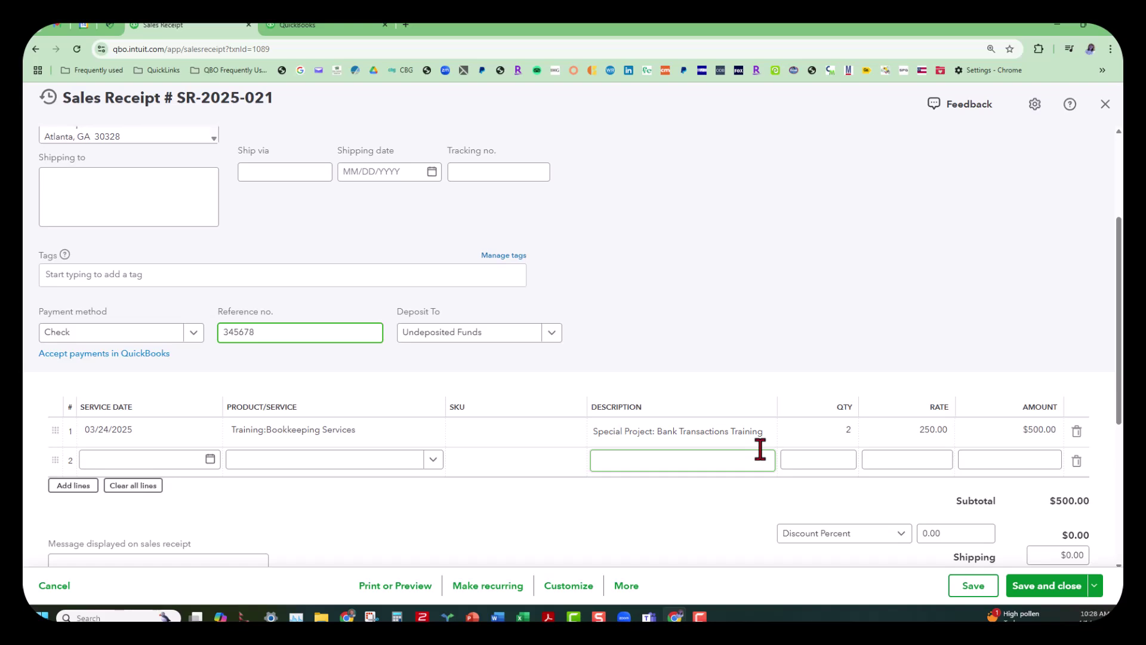
scroll(760, 449, "up", 3)
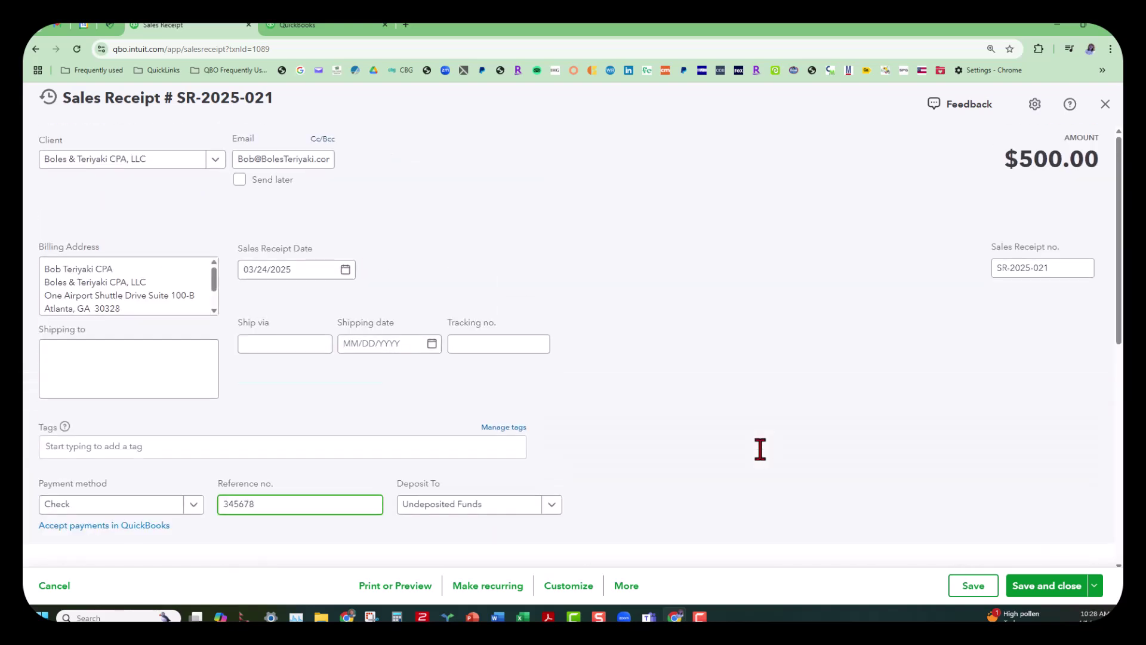
left_click(1066, 596)
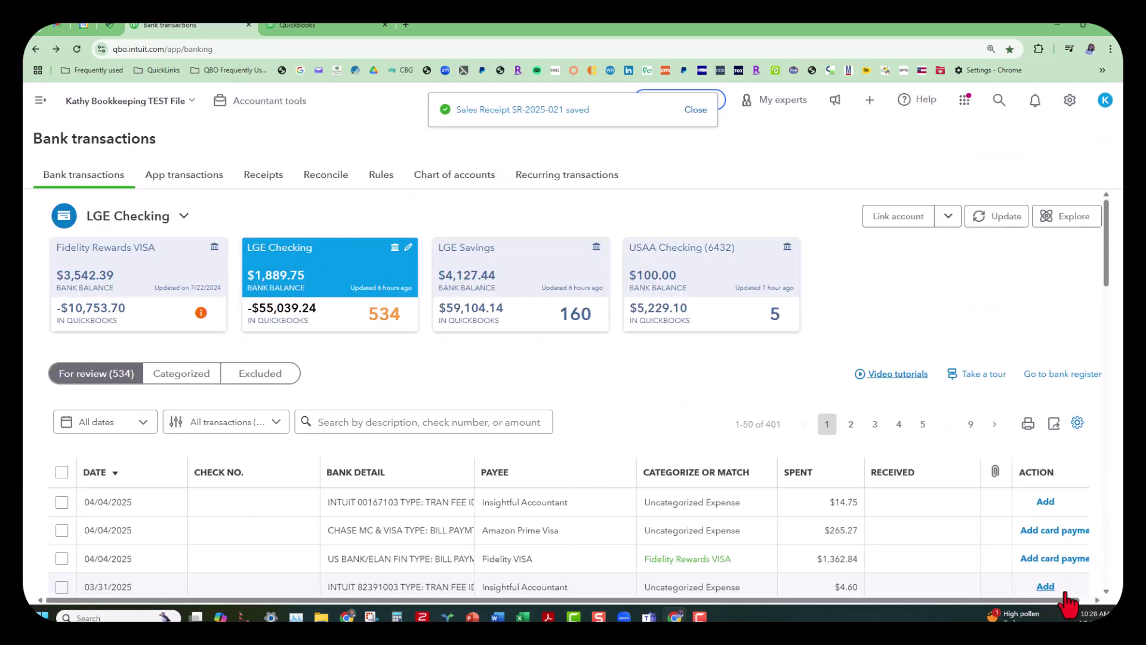
Match the 03/24/2025 $500.00 deposit to sales receipt 345678, leaving 533 for review
scroll(709, 497, "down", 4)
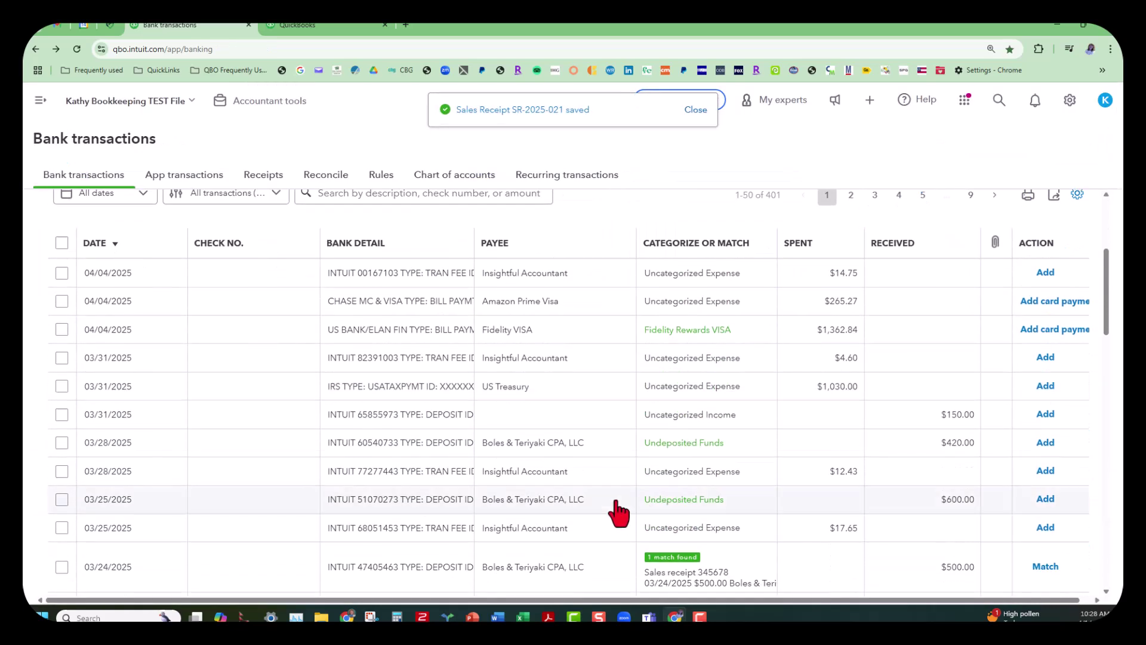
scroll(609, 513, "down", 1)
left_click(609, 514)
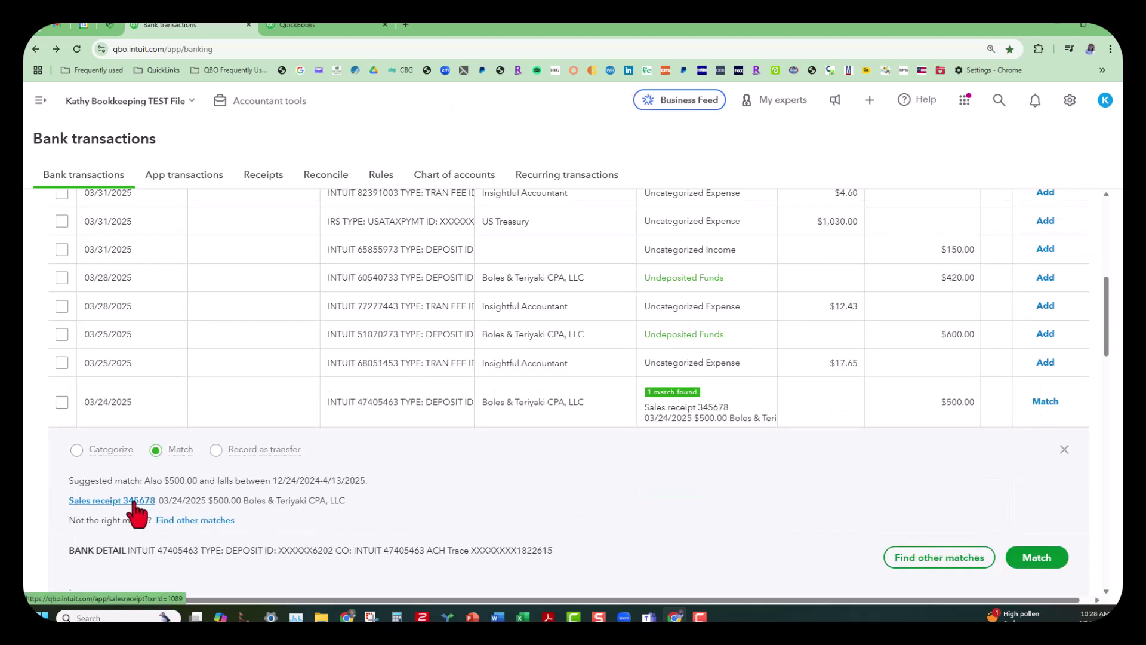
left_click(1033, 558)
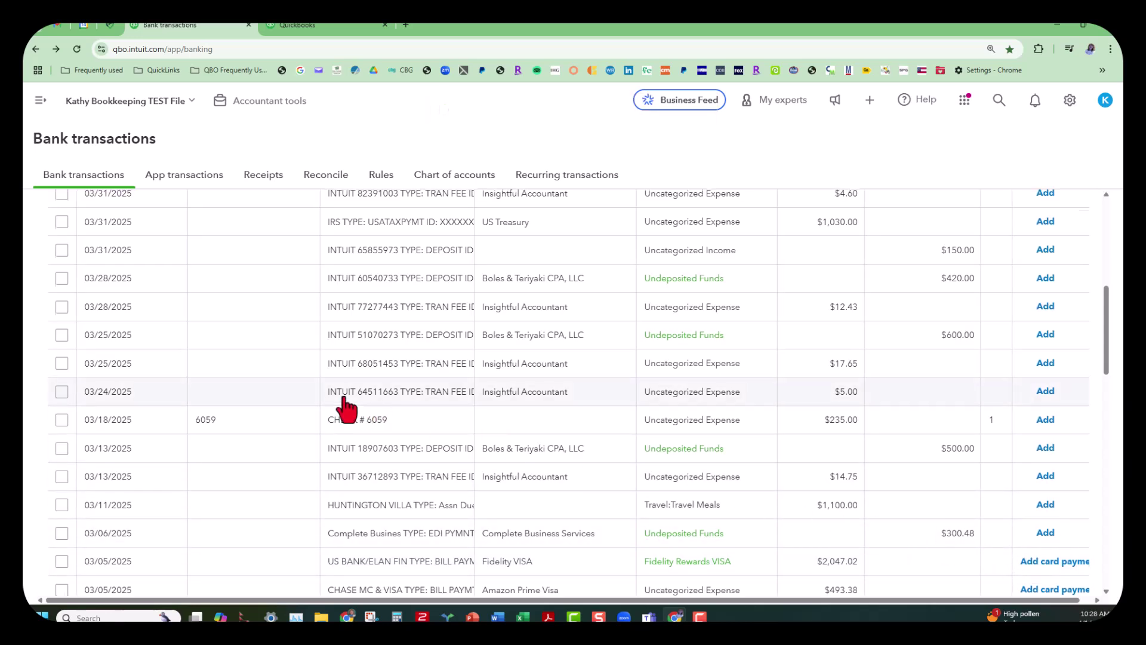
scroll(345, 407, "up", 5)
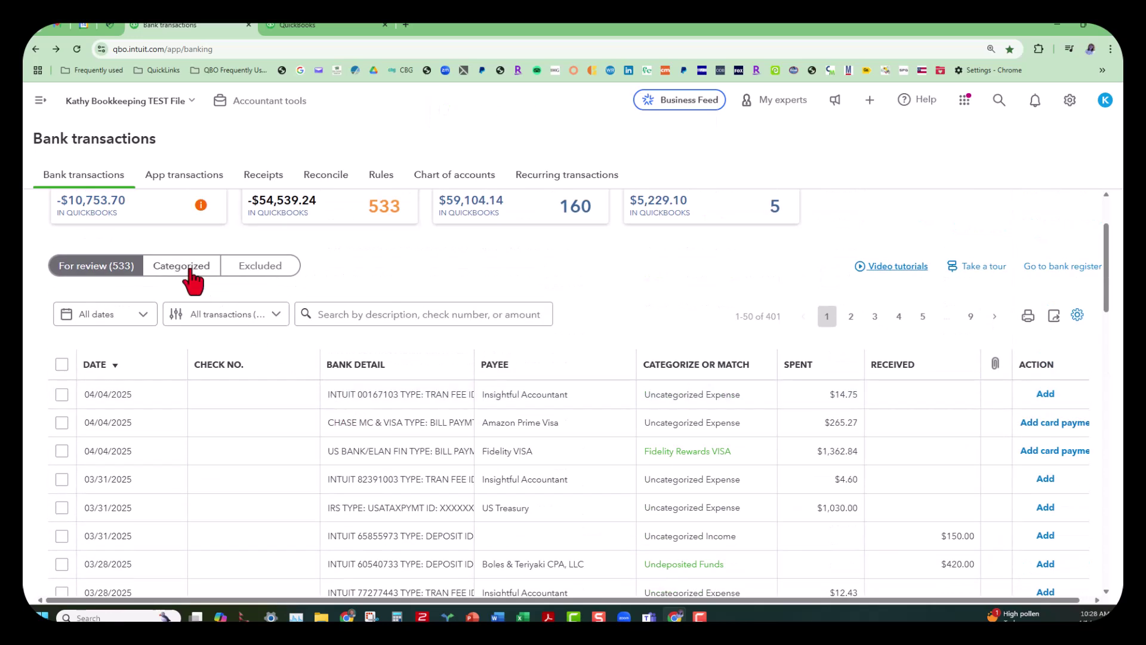
left_click(39, 100)
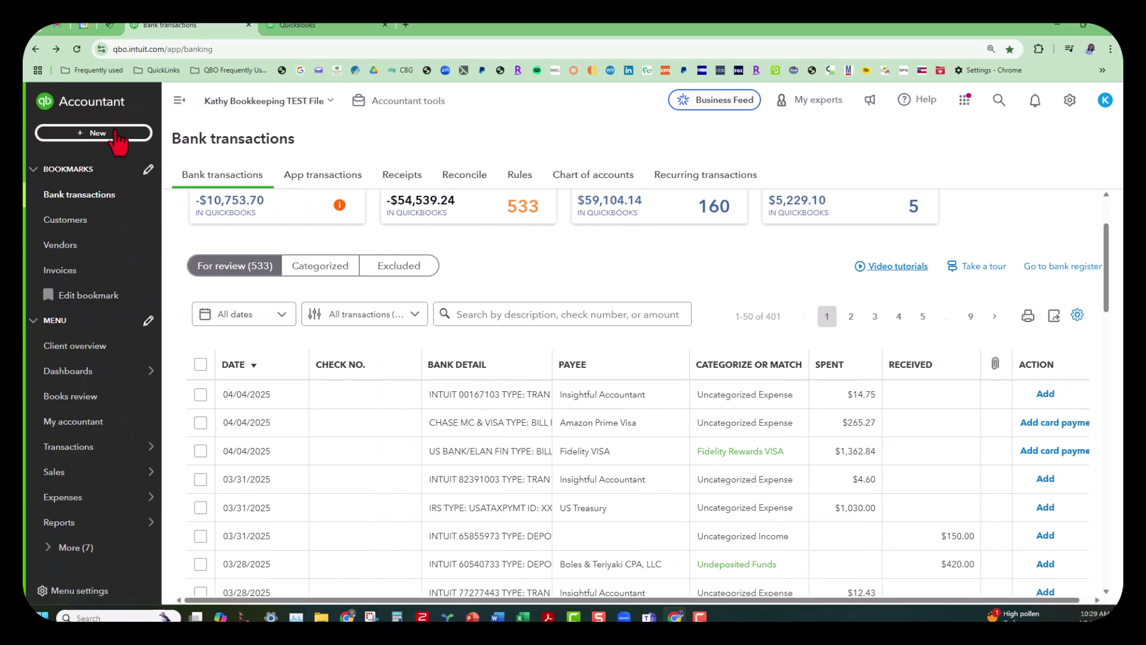
left_click(144, 133)
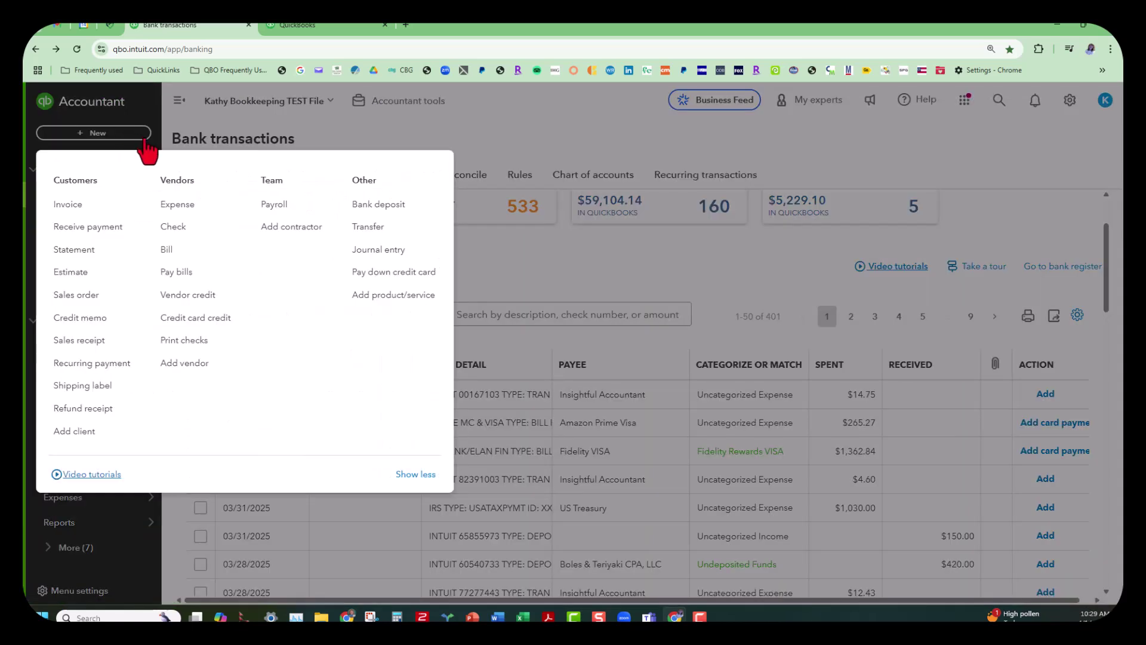
left_click(402, 205)
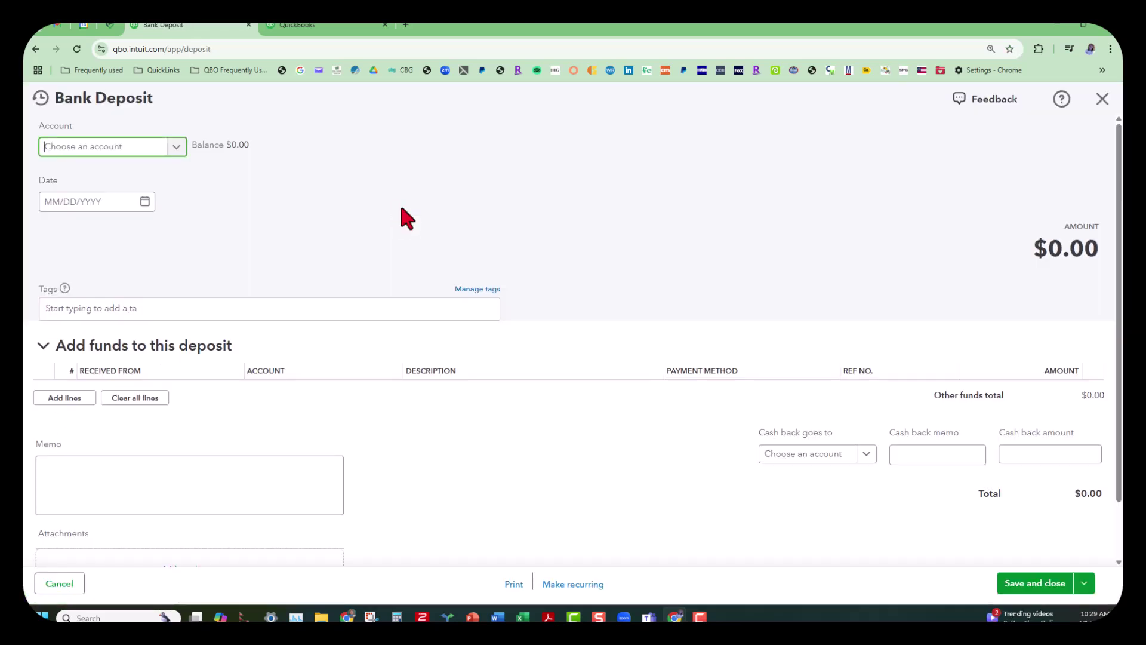
left_click(182, 150)
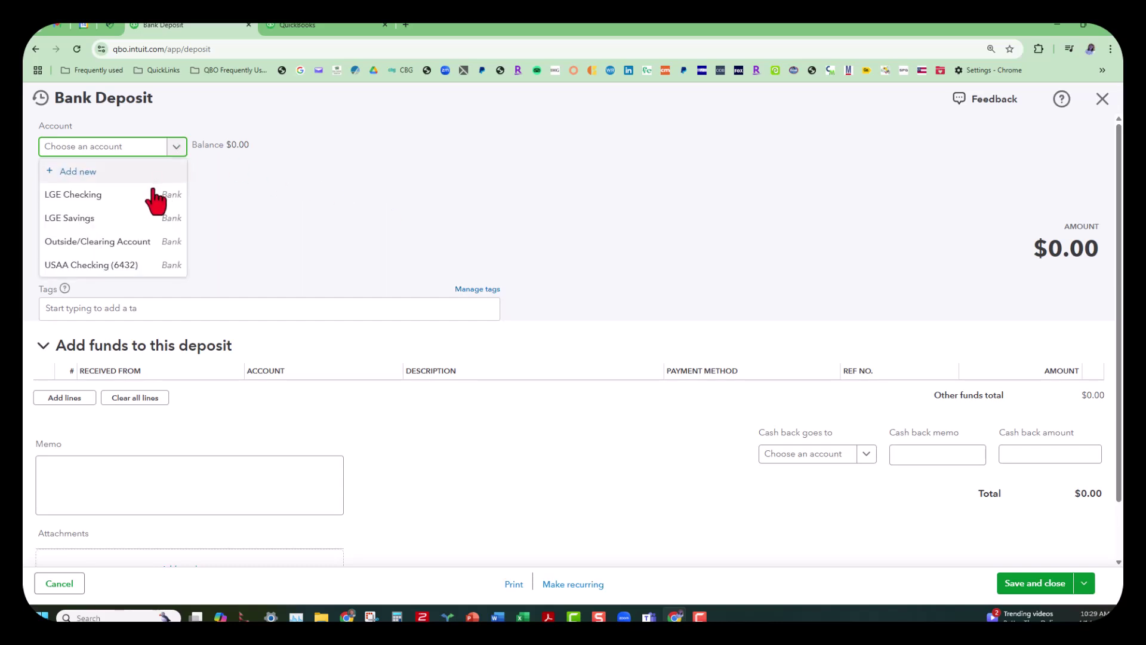
left_click(150, 190)
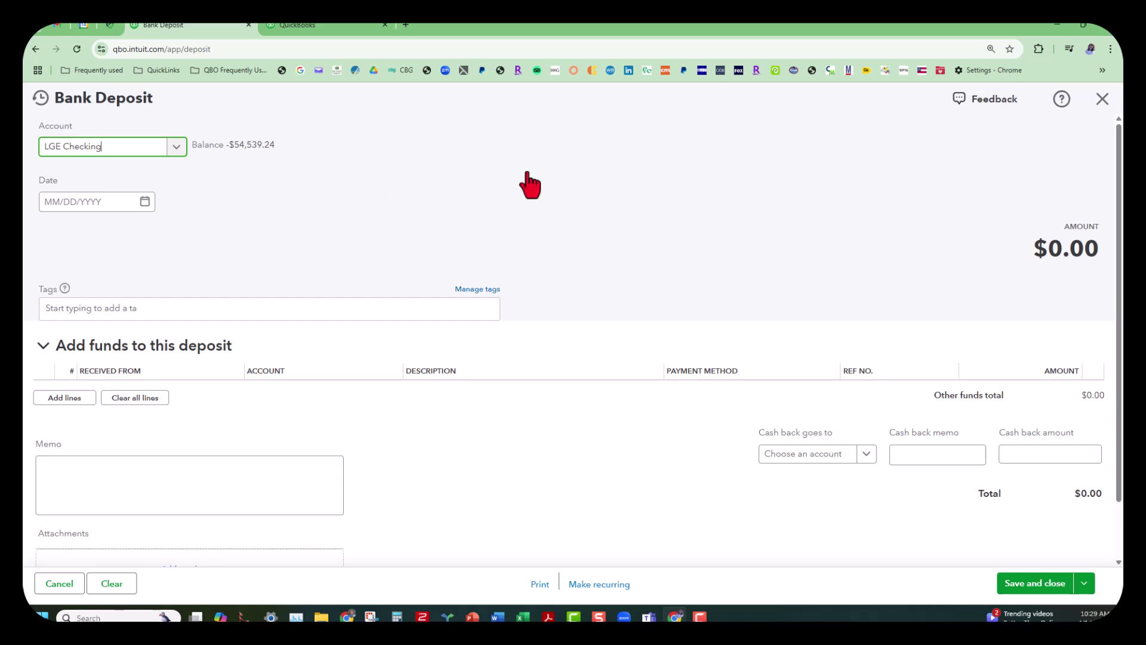
left_click(1104, 100)
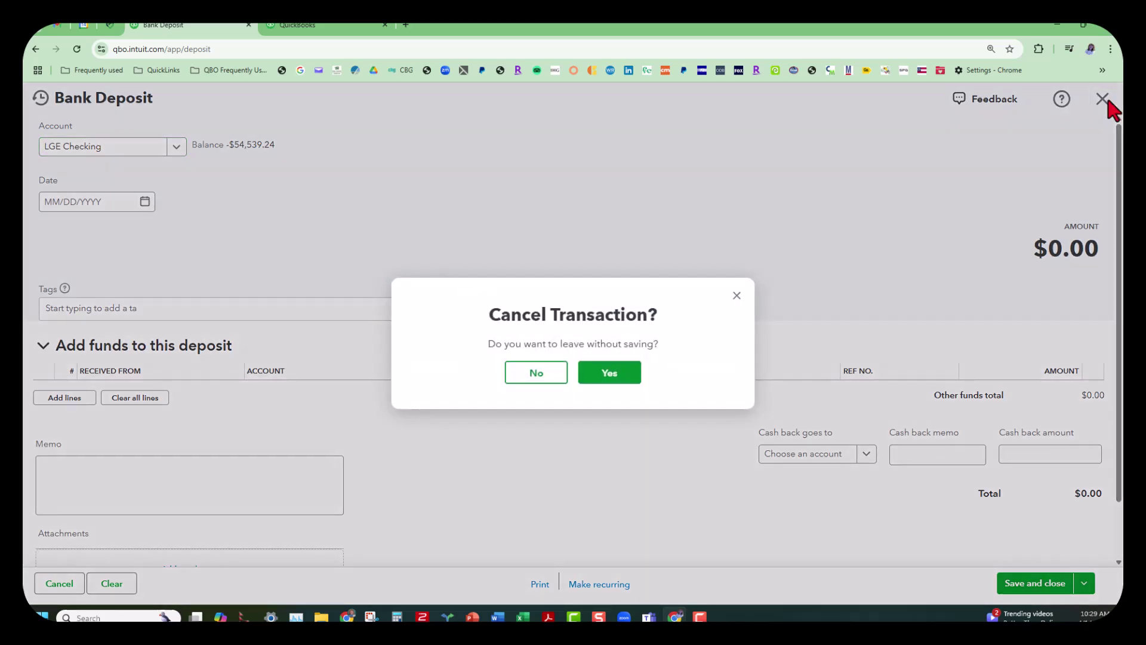
left_click(610, 375)
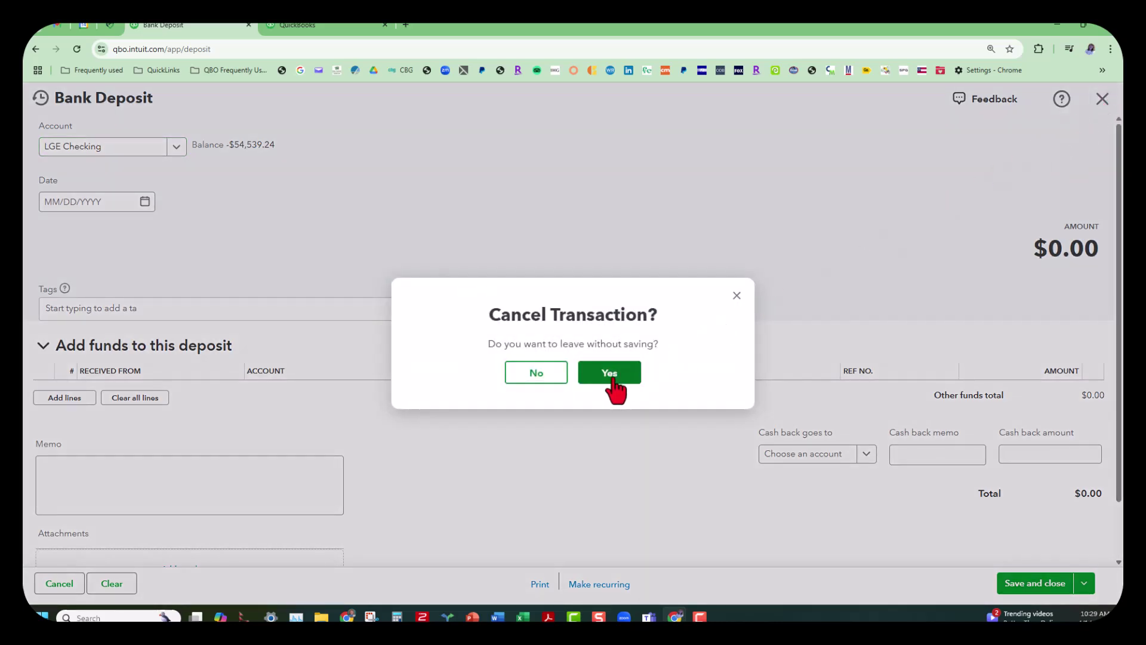